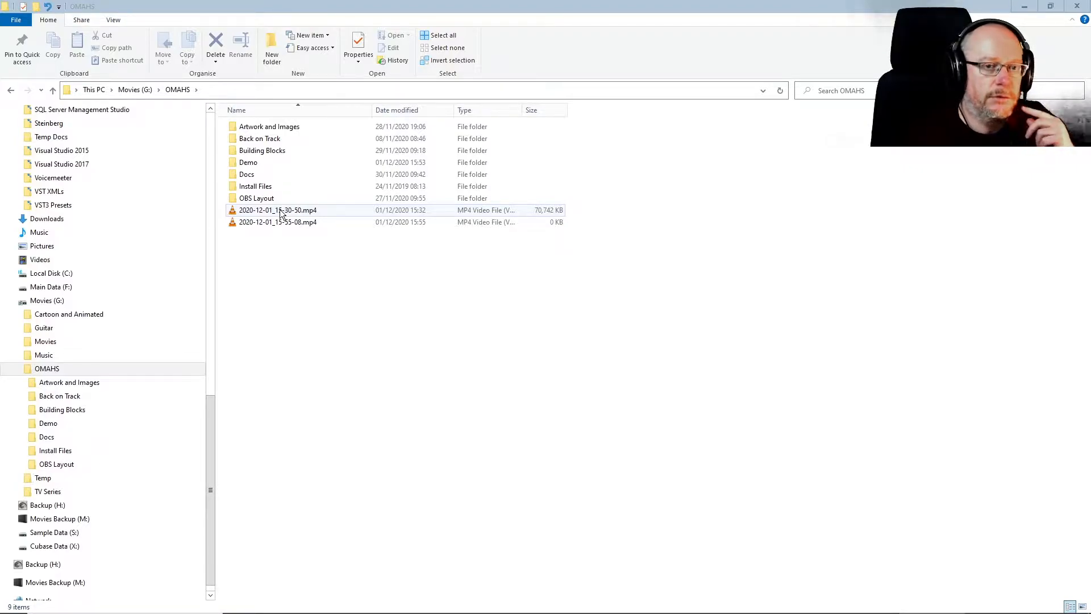
Move 2020-12-01_15-30-50.mp4 from the OMAHS folder into its Demo subfolder and open that subfolder
{"action": "left_click_drag", "start_coordinate": [278, 213], "coordinate": [243, 160]}
{"action": "double_click", "coordinate": [243, 161]}
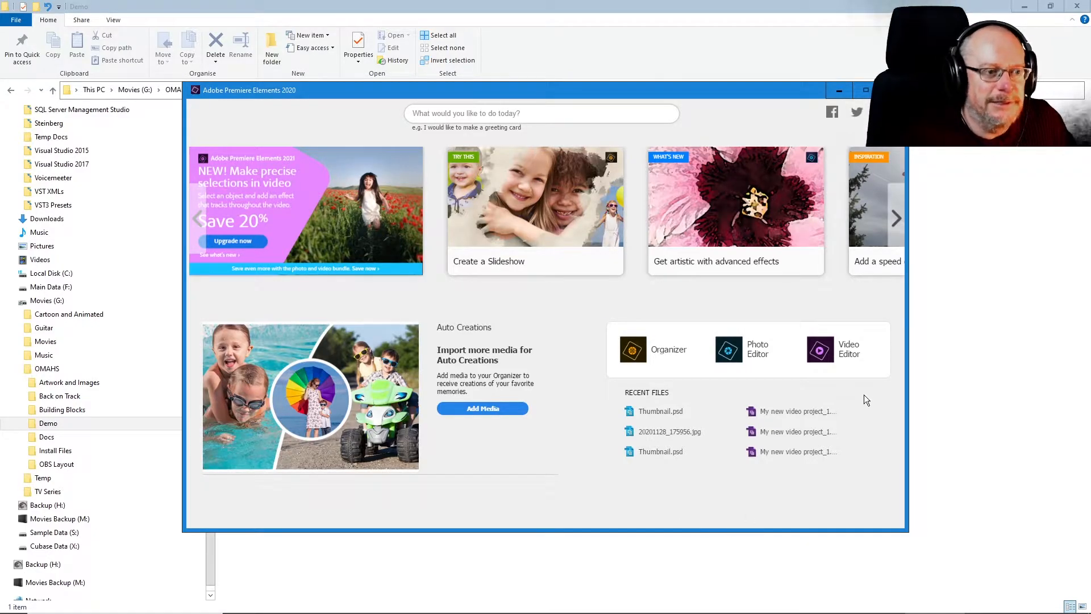
Open the Video Editor from the Adobe Premiere Elements home screen and import 2020-12-01_15-30-50.mp4 from the OMAHS Demo folder
{"action": "left_click", "coordinate": [843, 352]}
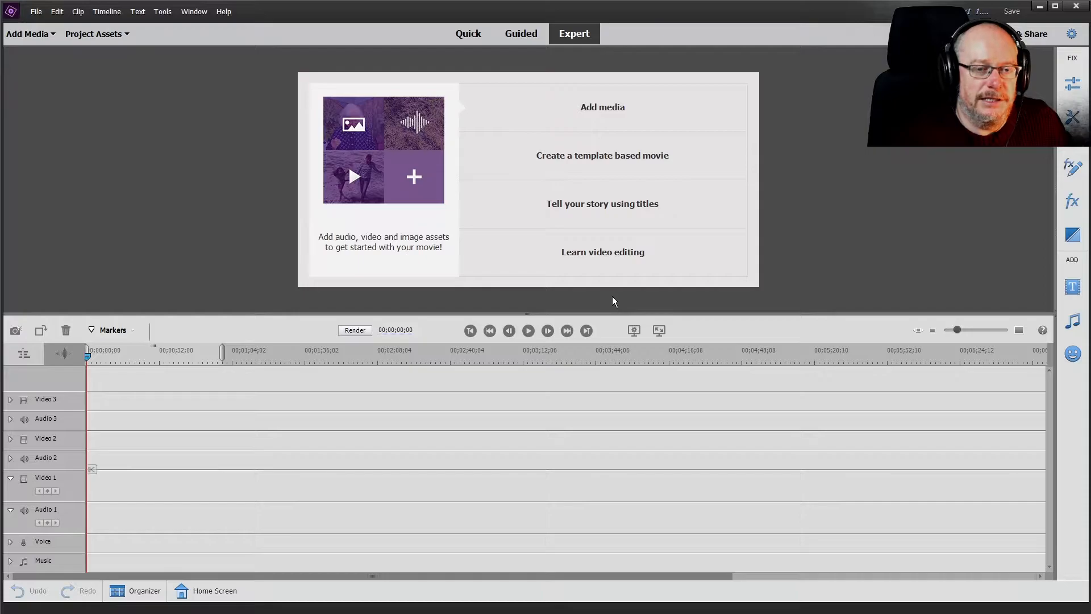
{"action": "left_click", "coordinate": [614, 110]}
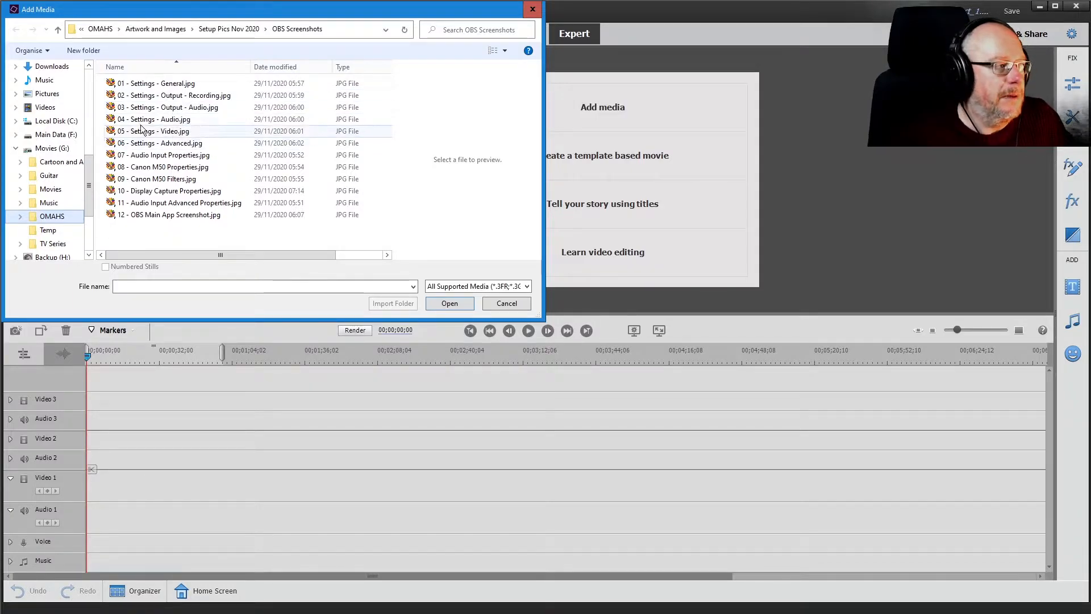
{"action": "left_click", "coordinate": [20, 216]}
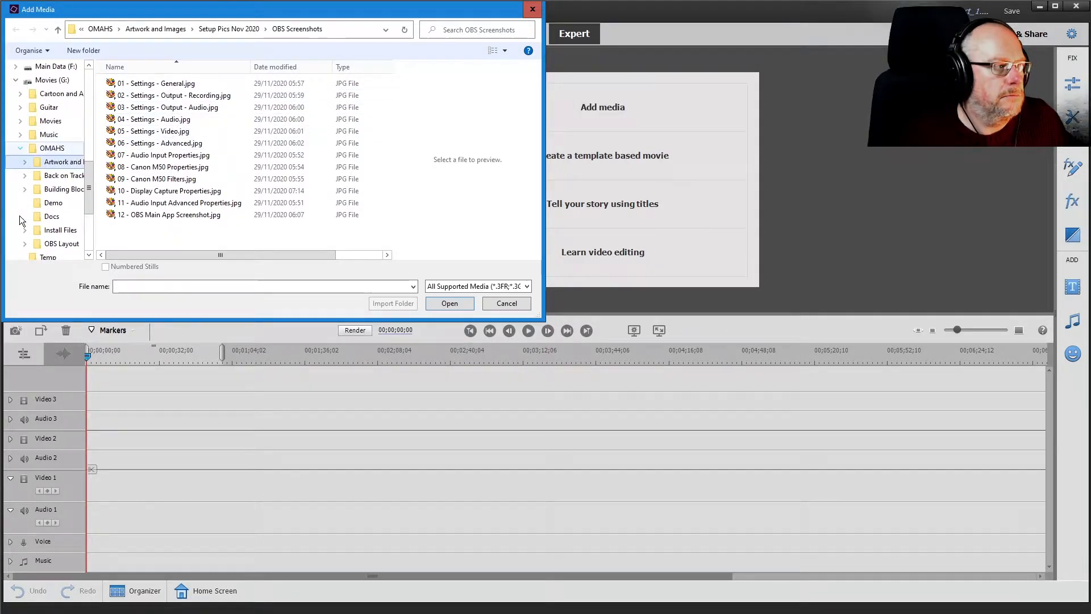
{"action": "left_click", "coordinate": [53, 203]}
{"action": "left_click", "coordinate": [177, 85]}
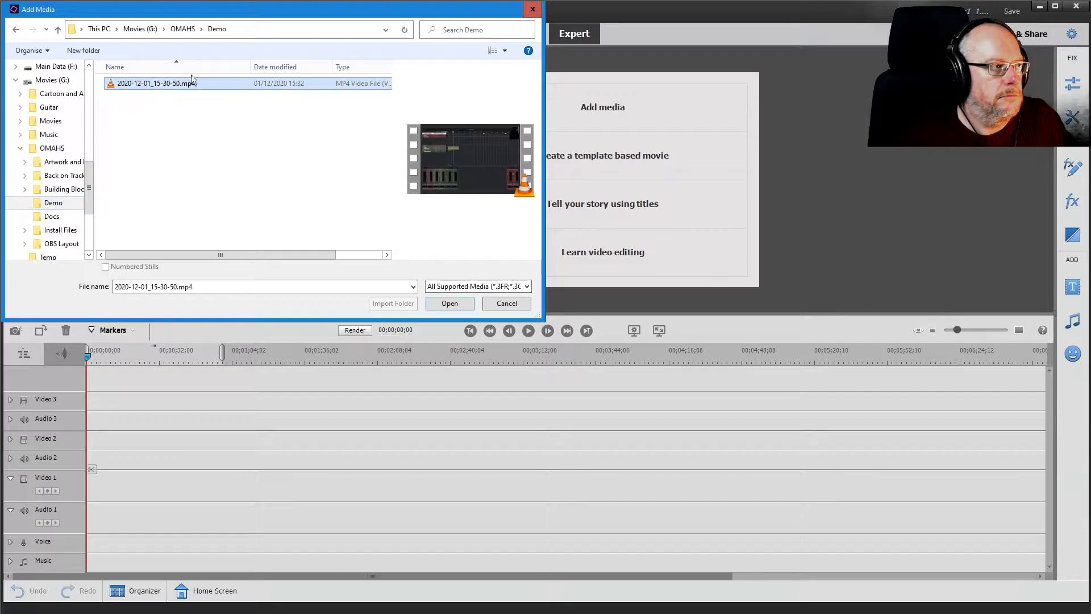
{"action": "left_click", "coordinate": [446, 303]}
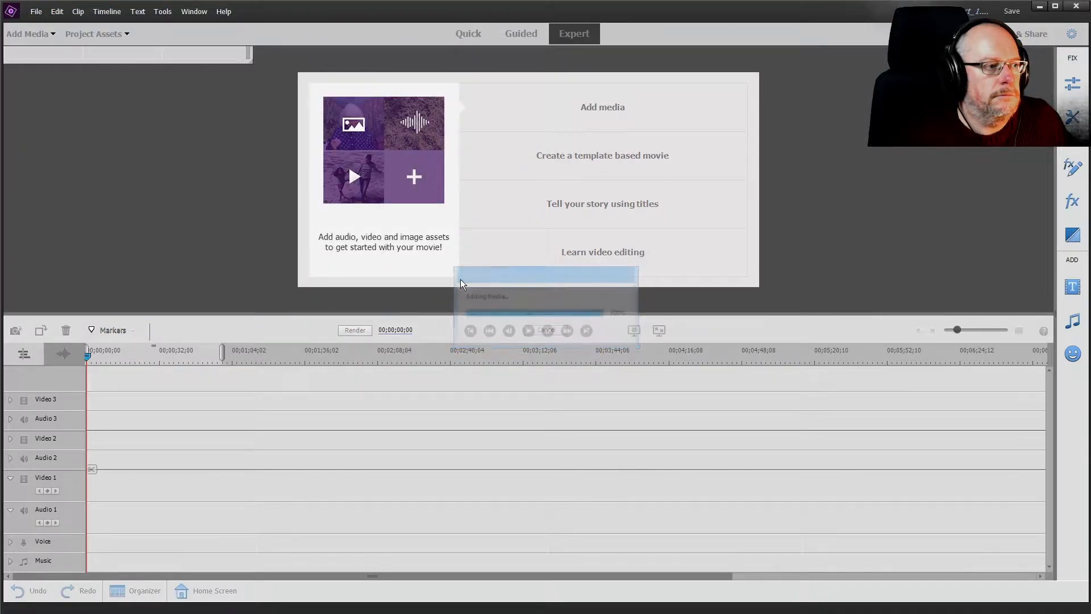
Place the imported recording at the very start of the Video 1 and Audio 1 tracks
{"action": "left_click_drag", "start_coordinate": [118, 314], "coordinate": [90, 500]}
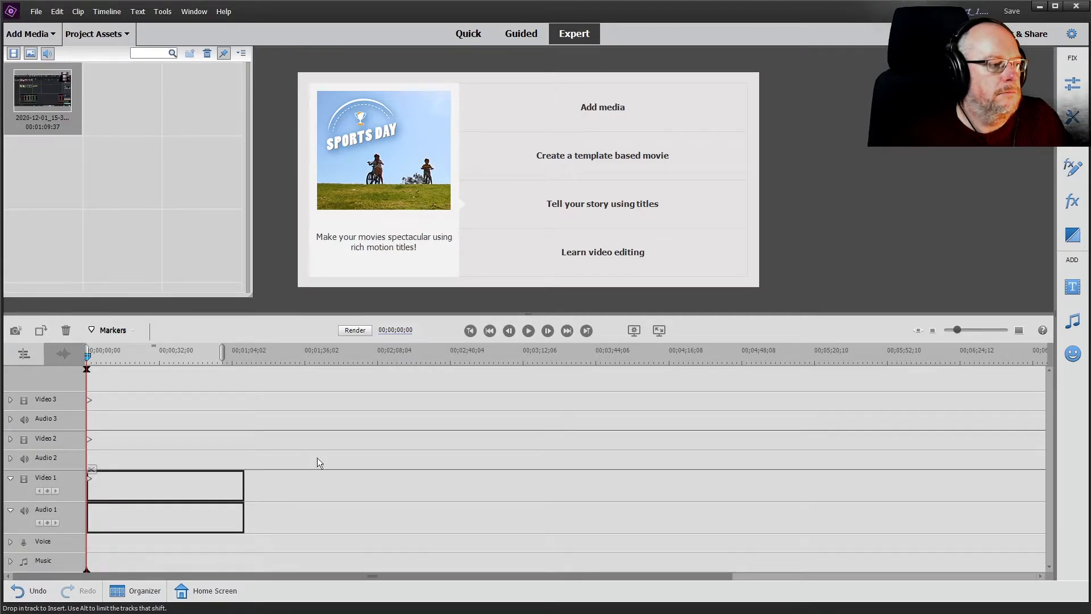
{"action": "left_click_drag", "start_coordinate": [235, 456], "coordinate": [239, 463]}
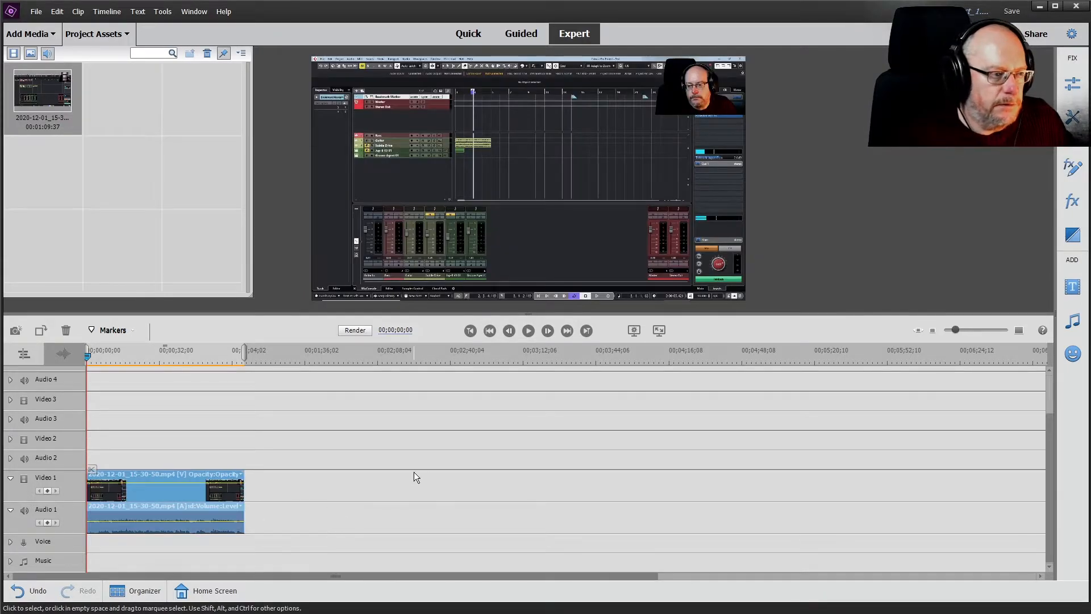
Play the recording to 00;00;10;25, split it there and delete the opening part
{"action": "left_click_drag", "start_coordinate": [957, 328], "coordinate": [966, 328]}
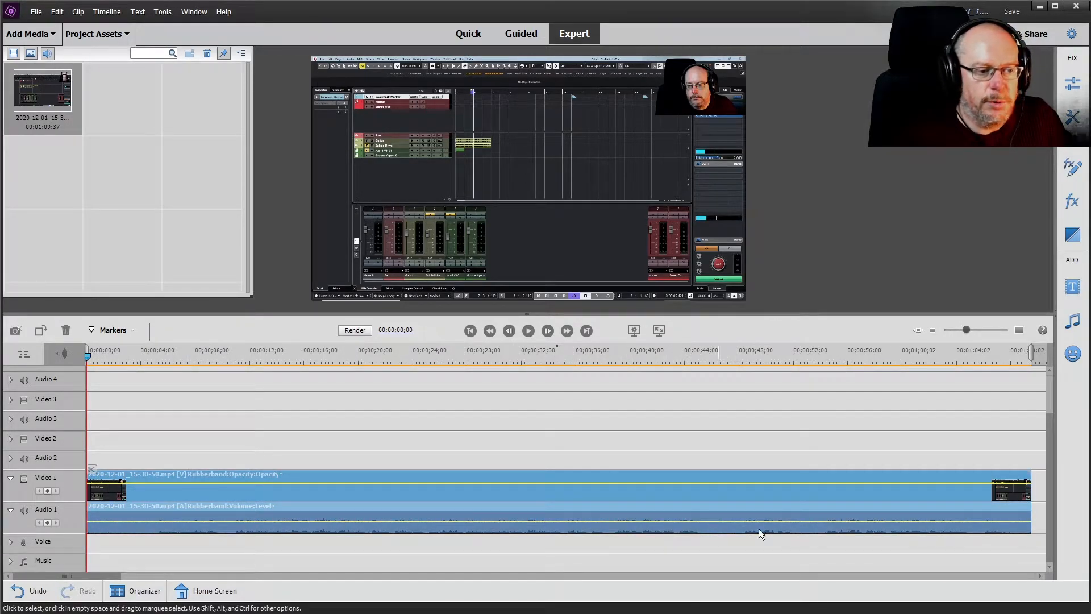
{"action": "left_click", "coordinate": [531, 331]}
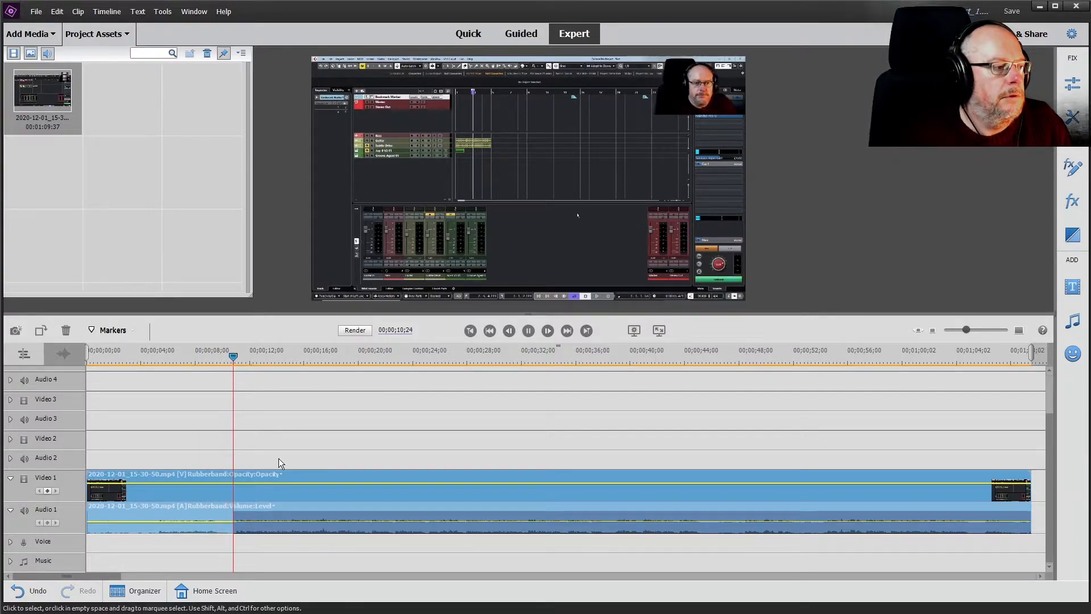
{"action": "key", "text": "space"}
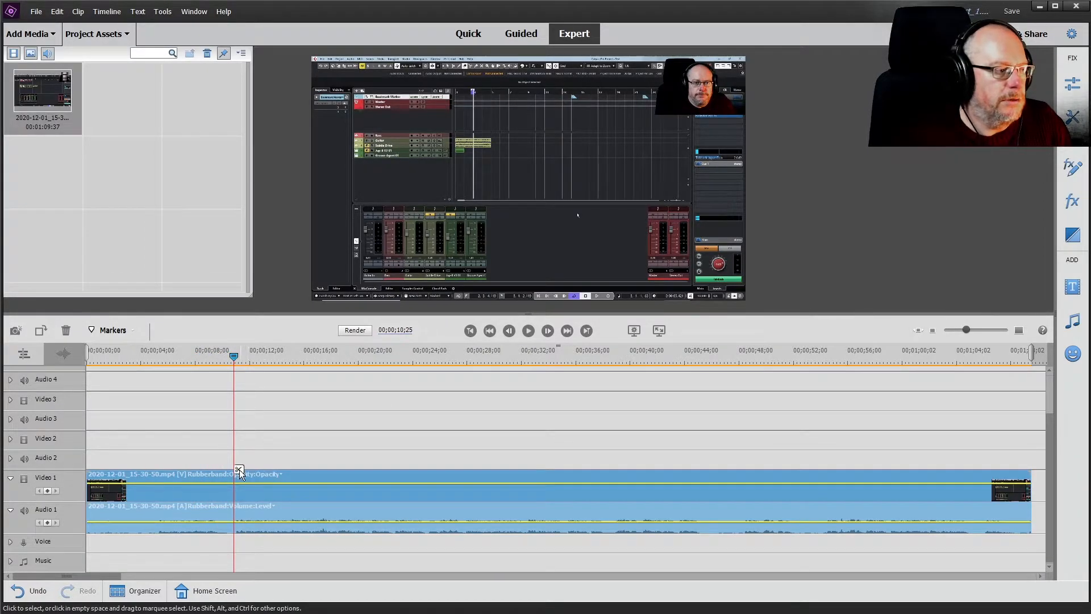
{"action": "left_click", "coordinate": [239, 472]}
{"action": "left_click", "coordinate": [203, 506]}
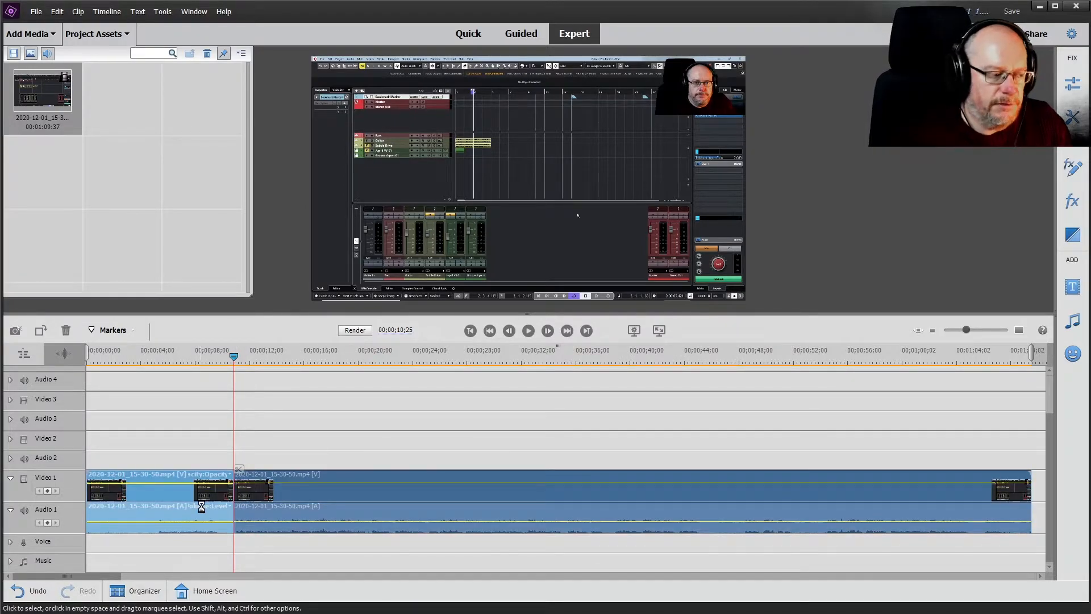
{"action": "key", "text": "Delete"}
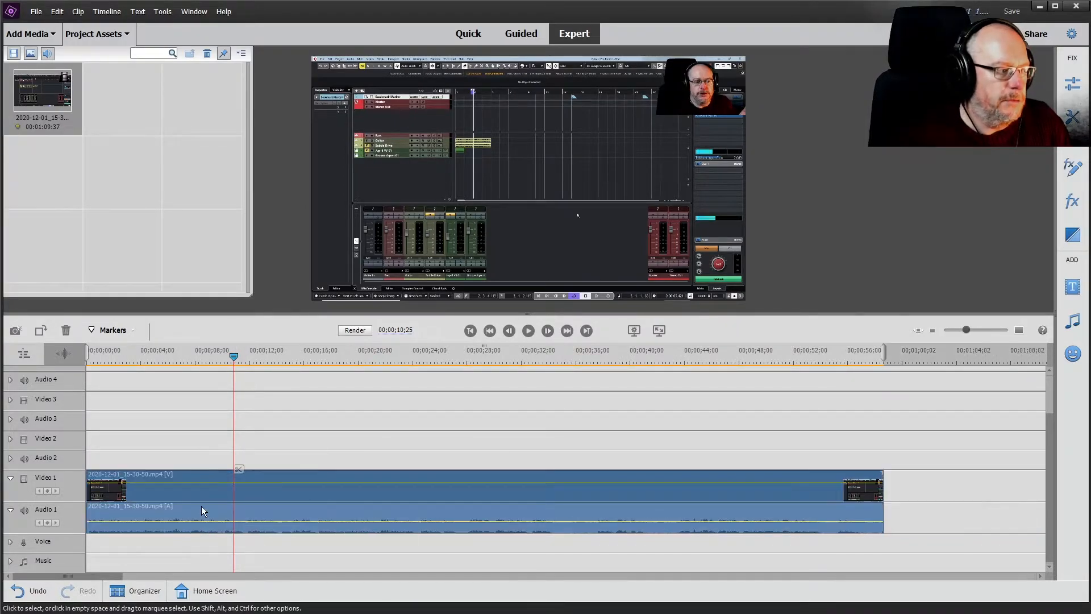
Review the video from the start and cut out the section between 00;00;34;14 and 00;00;37;10
{"action": "left_click", "coordinate": [474, 332]}
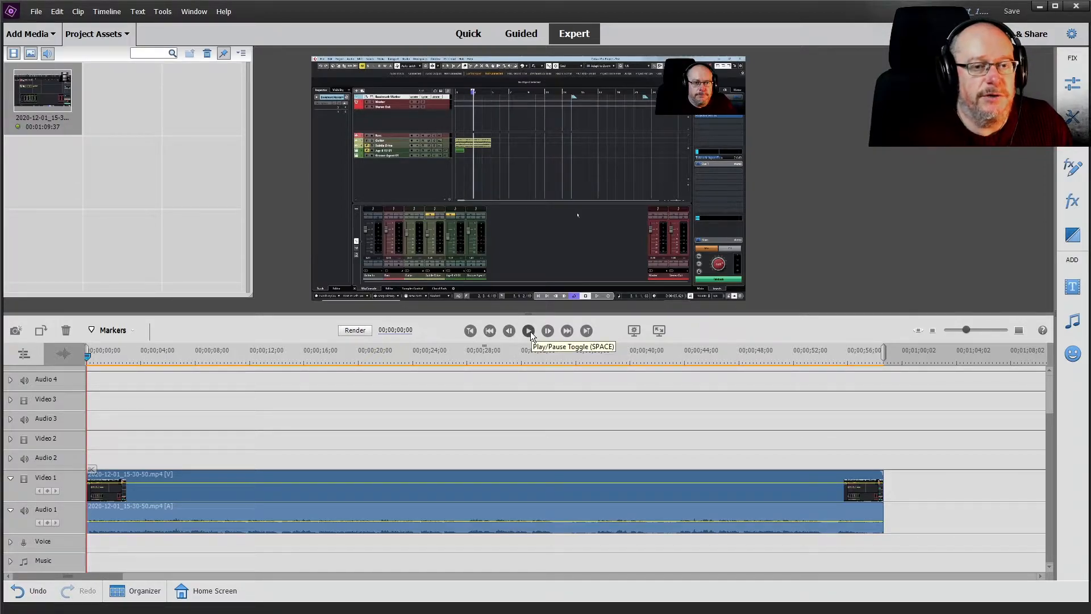
{"action": "left_click", "coordinate": [530, 331]}
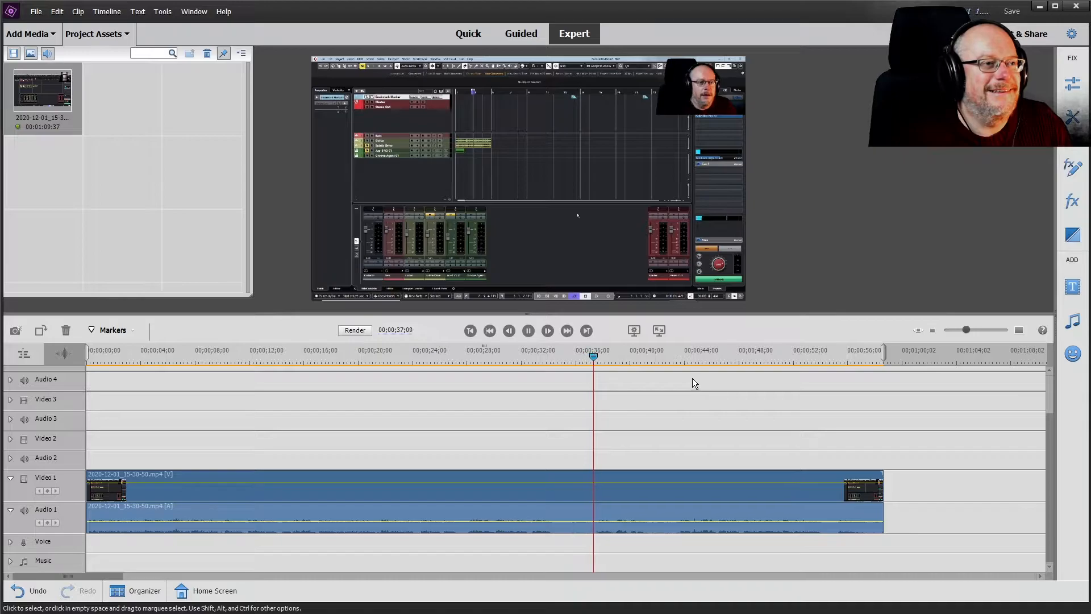
{"action": "key", "text": "space"}
{"action": "left_click", "coordinate": [540, 356]}
{"action": "key", "text": "space"}
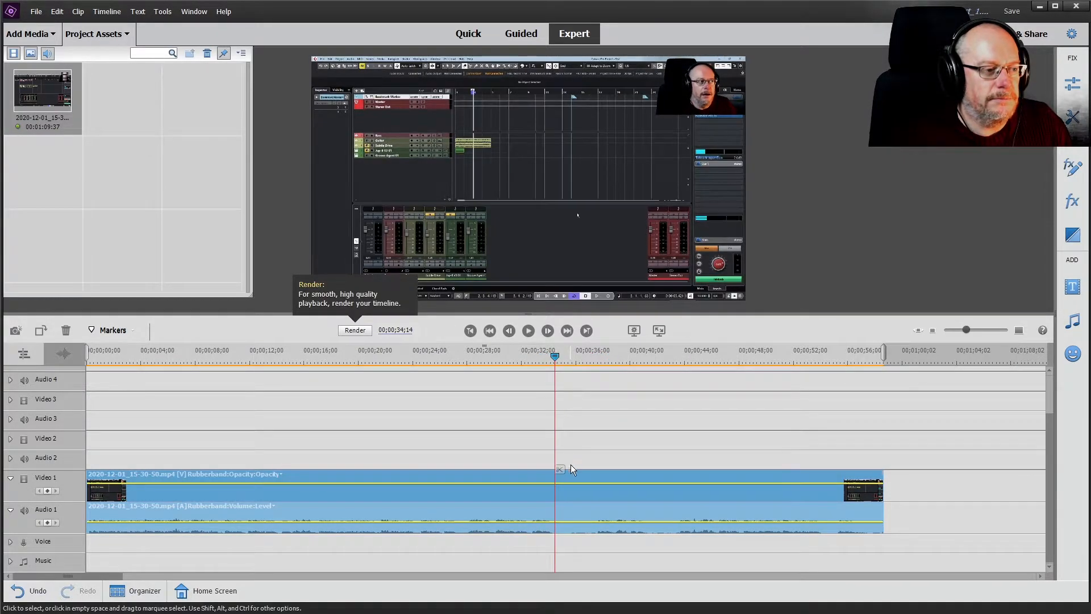
{"action": "left_click", "coordinate": [561, 469]}
{"action": "left_click_drag", "start_coordinate": [555, 356], "coordinate": [594, 359]}
{"action": "left_click", "coordinate": [600, 469]}
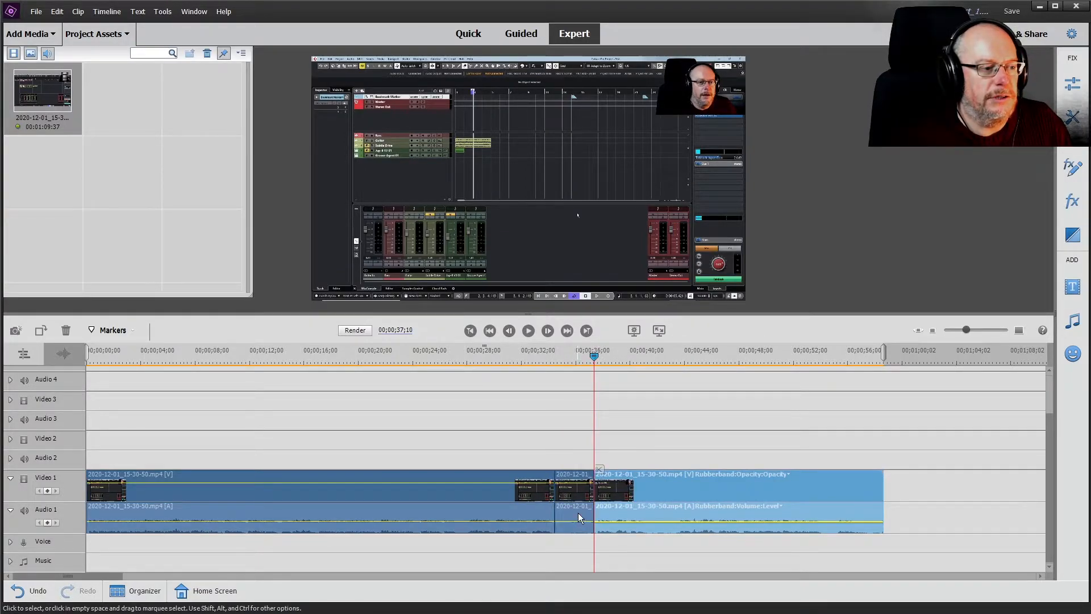
{"action": "left_click", "coordinate": [578, 514]}
{"action": "key", "text": "Delete"}
Check playback across the first cut and remove the section between 00;00;38;15 and 00;00;40;20
{"action": "left_click", "coordinate": [527, 355]}
{"action": "key", "text": "space"}
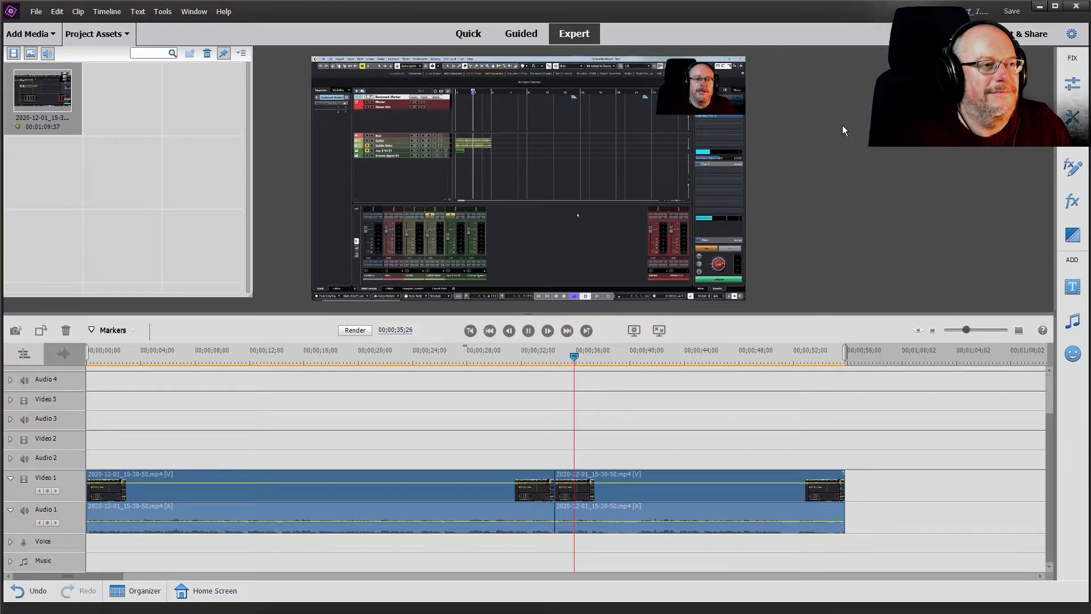
{"action": "key", "text": "space"}
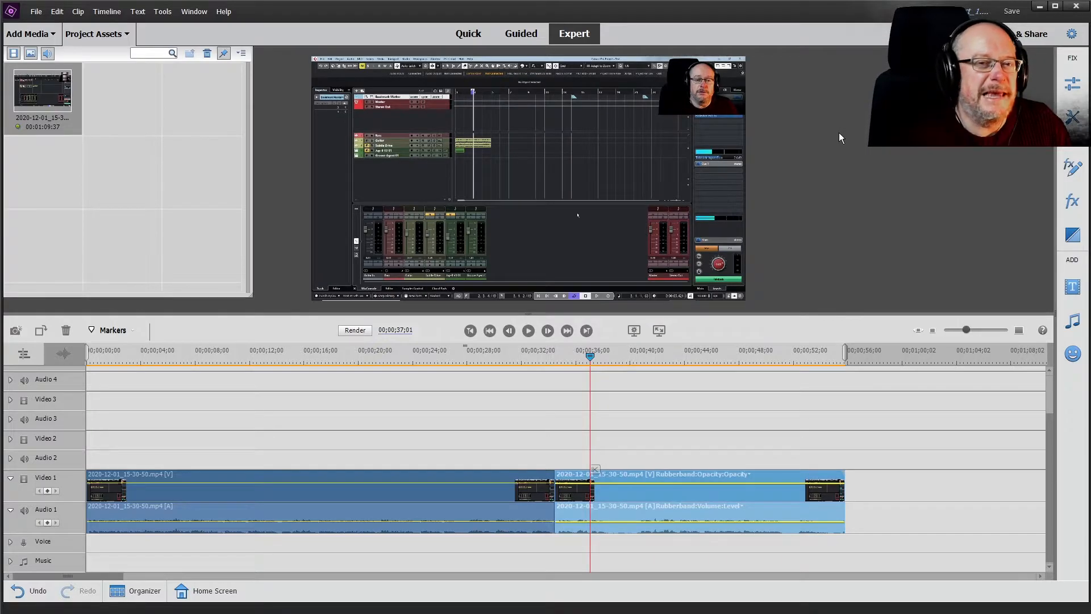
{"action": "key", "text": "space"}
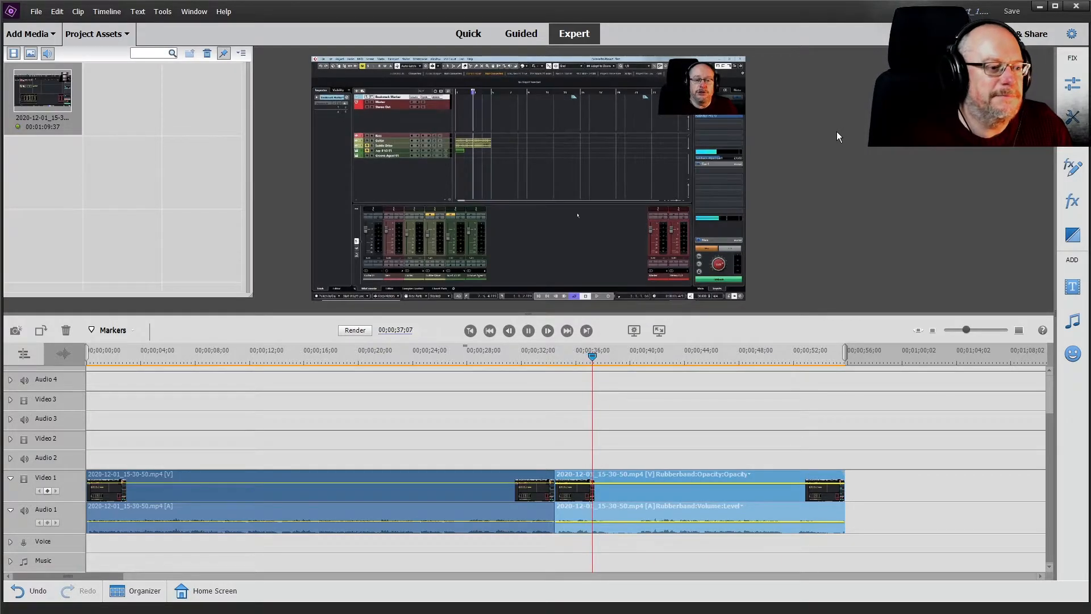
{"action": "key", "text": "space"}
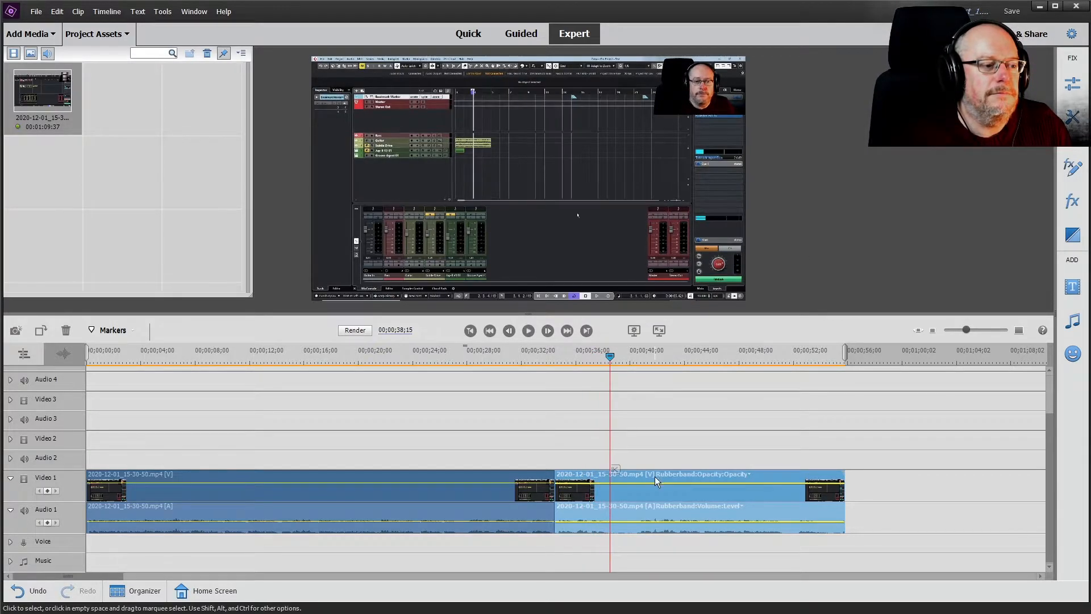
{"action": "left_click", "coordinate": [616, 472]}
{"action": "left_click_drag", "start_coordinate": [610, 356], "coordinate": [640, 364]}
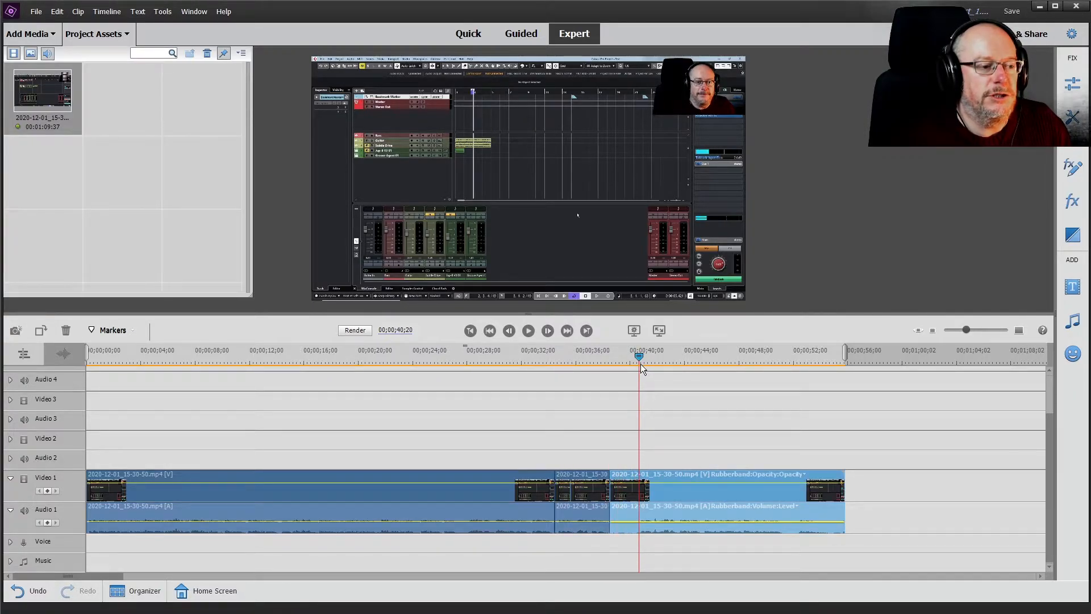
{"action": "left_click", "coordinate": [644, 470]}
{"action": "left_click", "coordinate": [626, 518]}
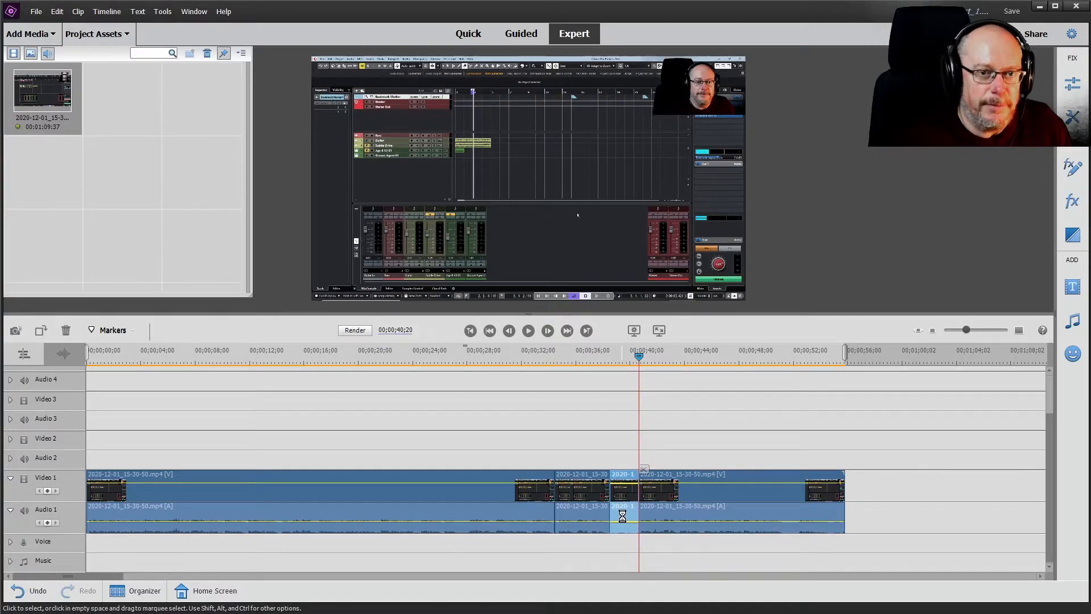
{"action": "key", "text": "Delete"}
Play the remaining footage, split the last clip at 00;00;49;05 and delete everything after that point
{"action": "left_click", "coordinate": [602, 361]}
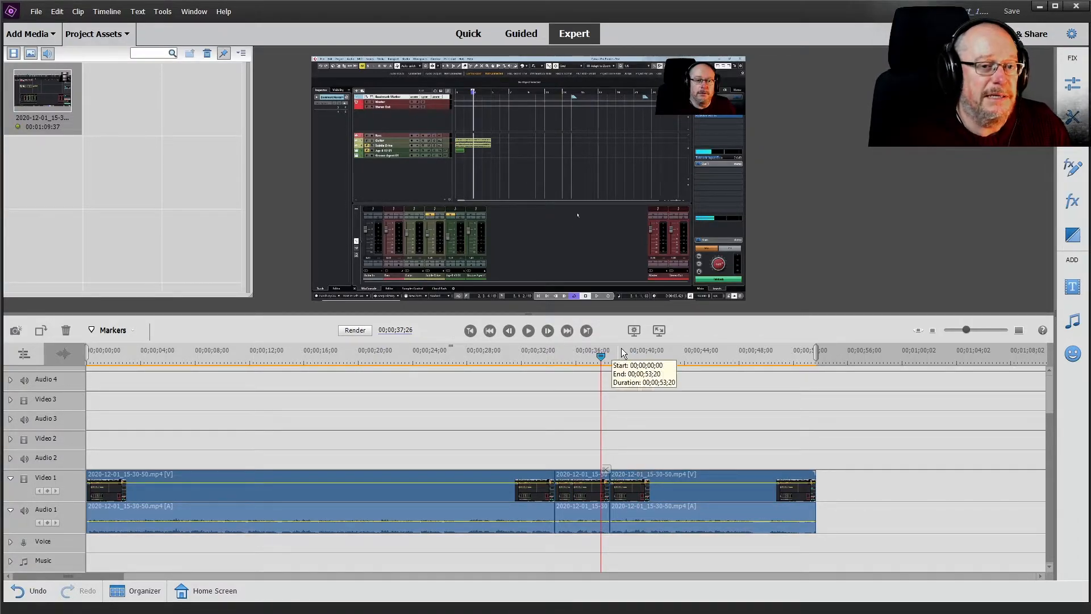
{"action": "key", "text": "space"}
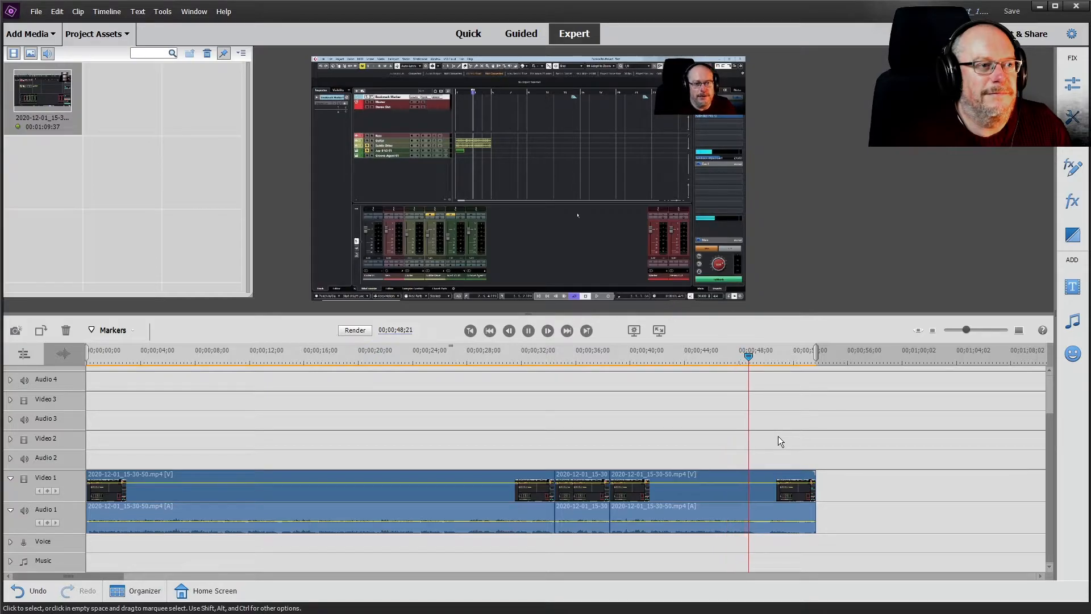
{"action": "key", "text": "space"}
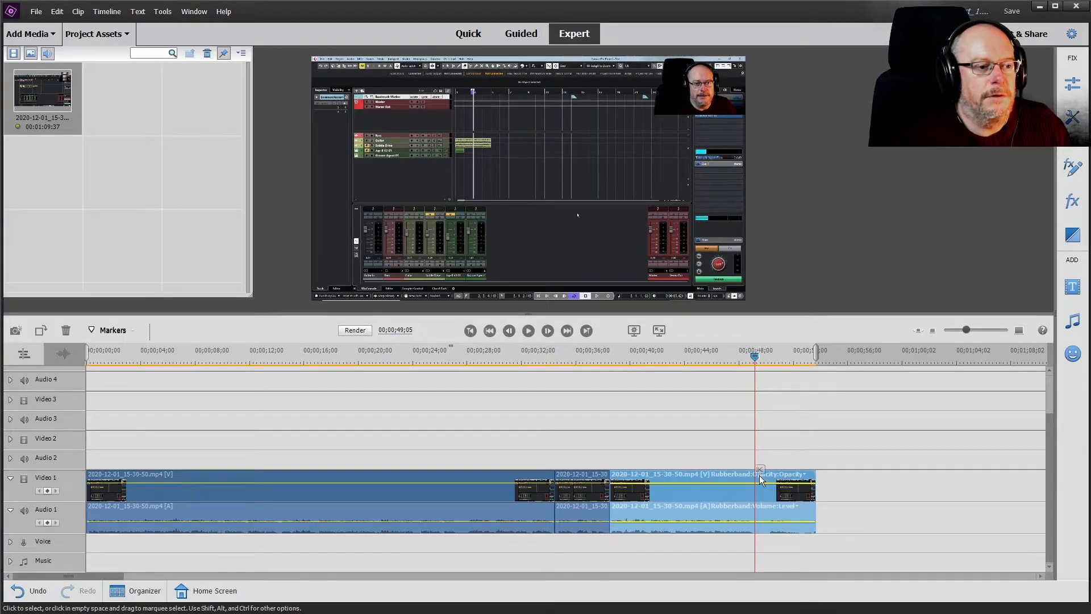
{"action": "left_click", "coordinate": [760, 470]}
{"action": "key", "text": "Delete"}
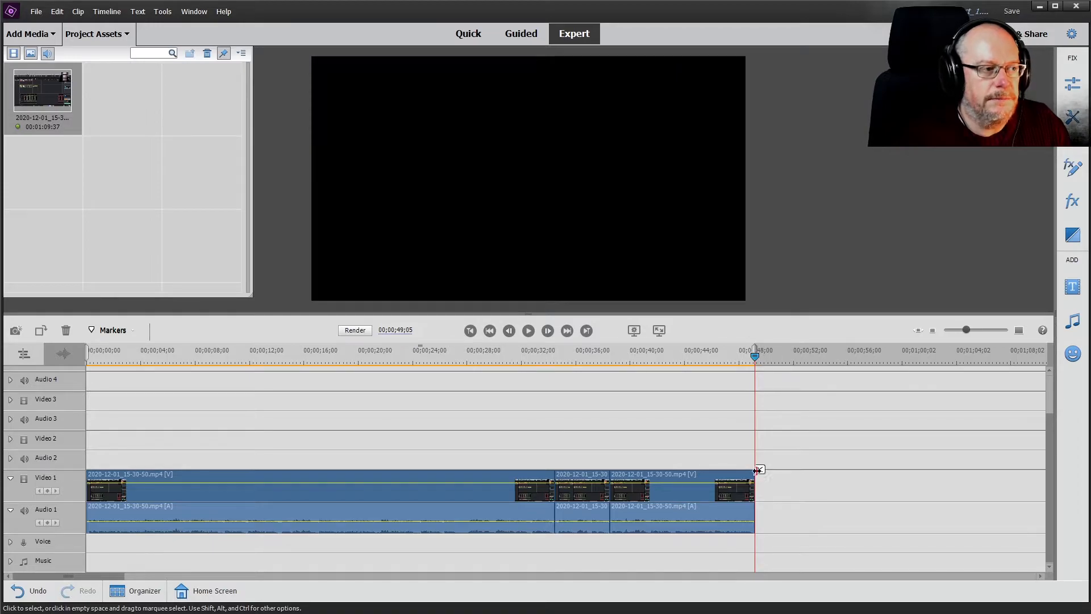
Import End Screen Template.jpg from the Artwork and Images folder inside OMAHS
{"action": "left_click", "coordinate": [32, 35]}
{"action": "left_click", "coordinate": [76, 104]}
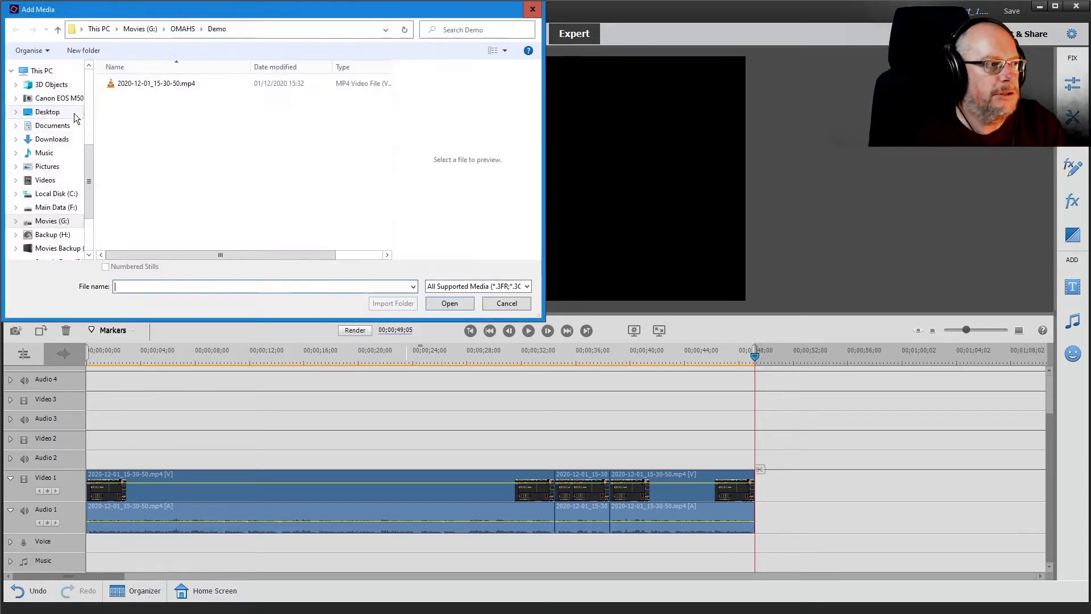
{"action": "left_click", "coordinate": [183, 29]}
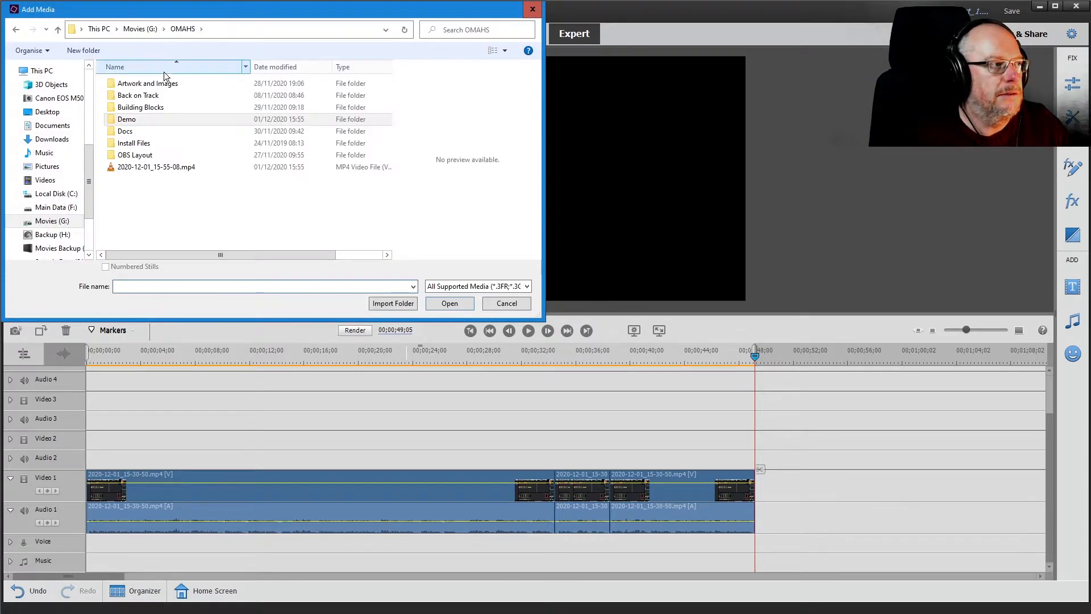
{"action": "left_click", "coordinate": [137, 86]}
{"action": "double_click", "coordinate": [137, 86]}
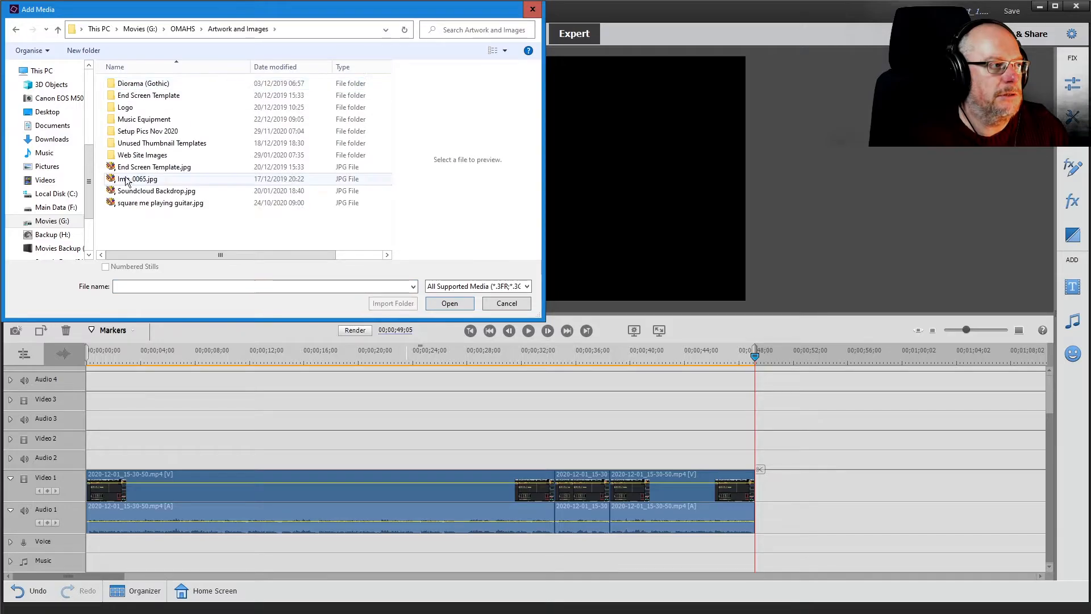
{"action": "double_click", "coordinate": [129, 170]}
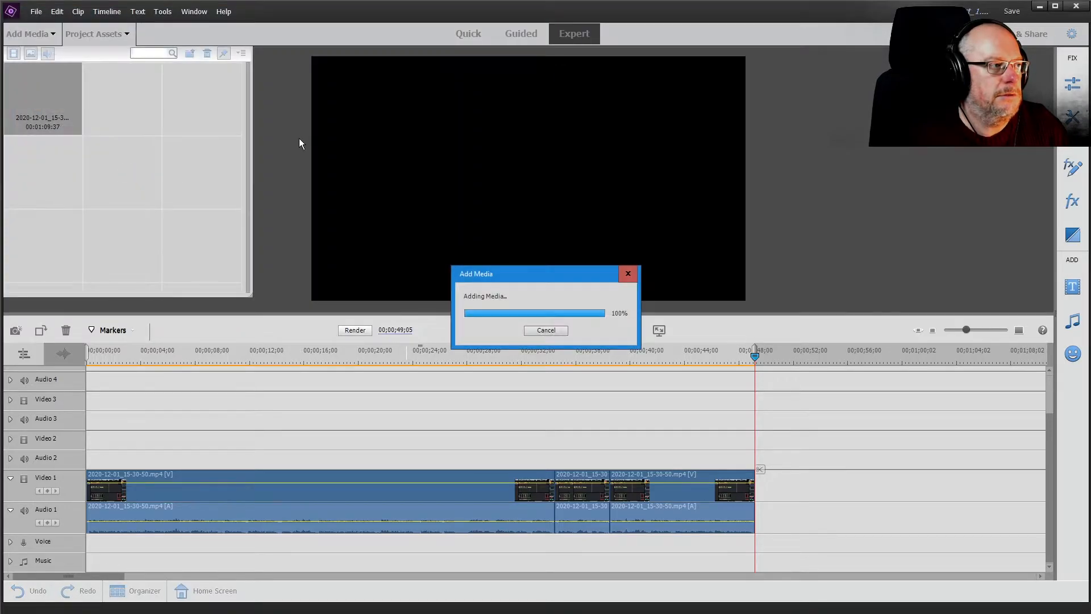
Place the end screen image on Video 2 at the last clip's start and move that clip up to Video 3
{"action": "left_click_drag", "start_coordinate": [595, 377], "coordinate": [619, 450]}
{"action": "left_click_drag", "start_coordinate": [633, 498], "coordinate": [632, 406]}
Put the playhead at 00;00;38;15 and extend the end screen image on Video 2 to about 00;00;58
{"action": "left_click_drag", "start_coordinate": [118, 574], "coordinate": [152, 571]}
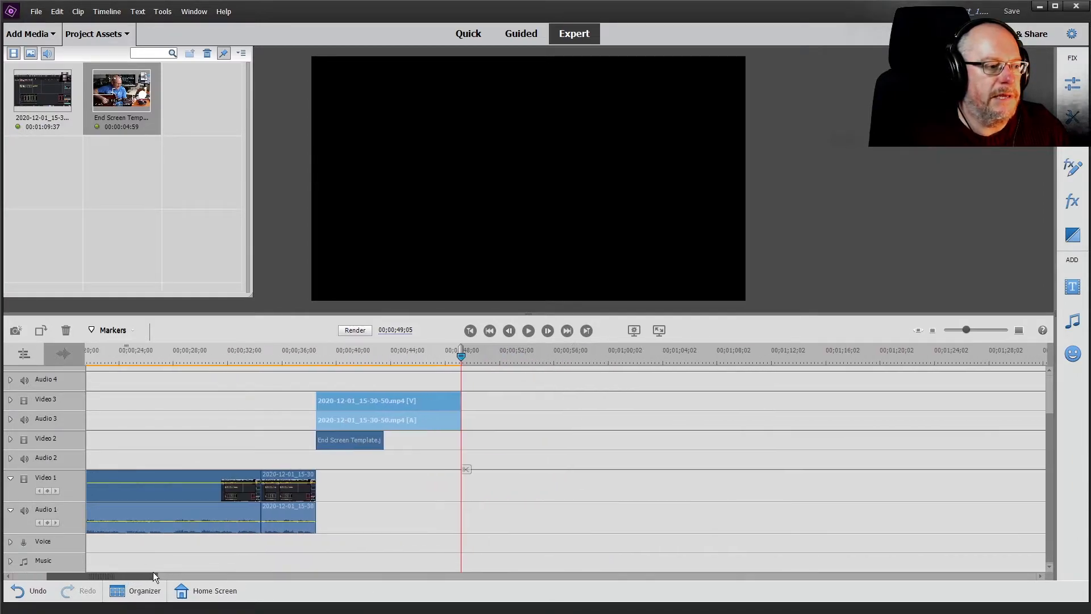
{"action": "left_click", "coordinate": [472, 330]}
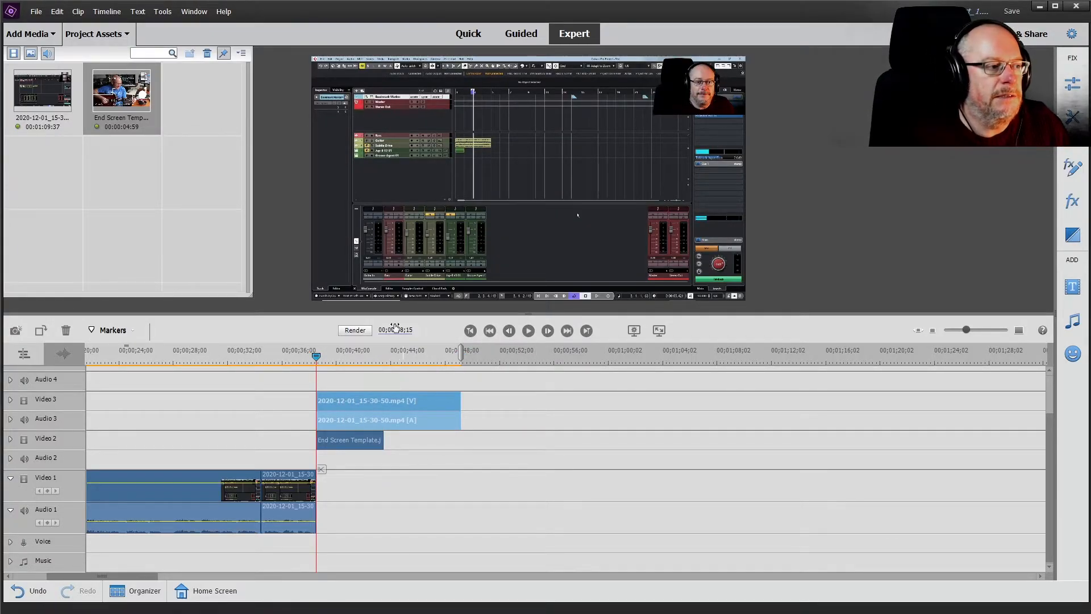
{"action": "left_click_drag", "start_coordinate": [384, 440], "coordinate": [592, 436]}
Shrink the Video 3 clip's picture and position it inside the white frame on the left of the end screen
{"action": "left_click", "coordinate": [435, 401]}
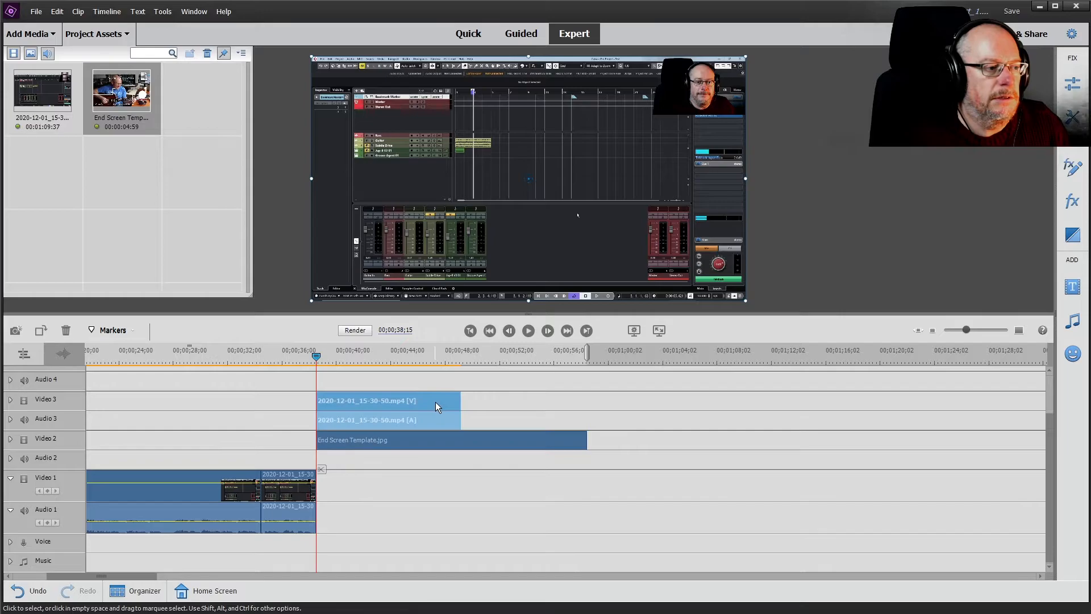
{"action": "left_click_drag", "start_coordinate": [746, 302], "coordinate": [630, 222]}
{"action": "left_click_drag", "start_coordinate": [592, 191], "coordinate": [431, 190]}
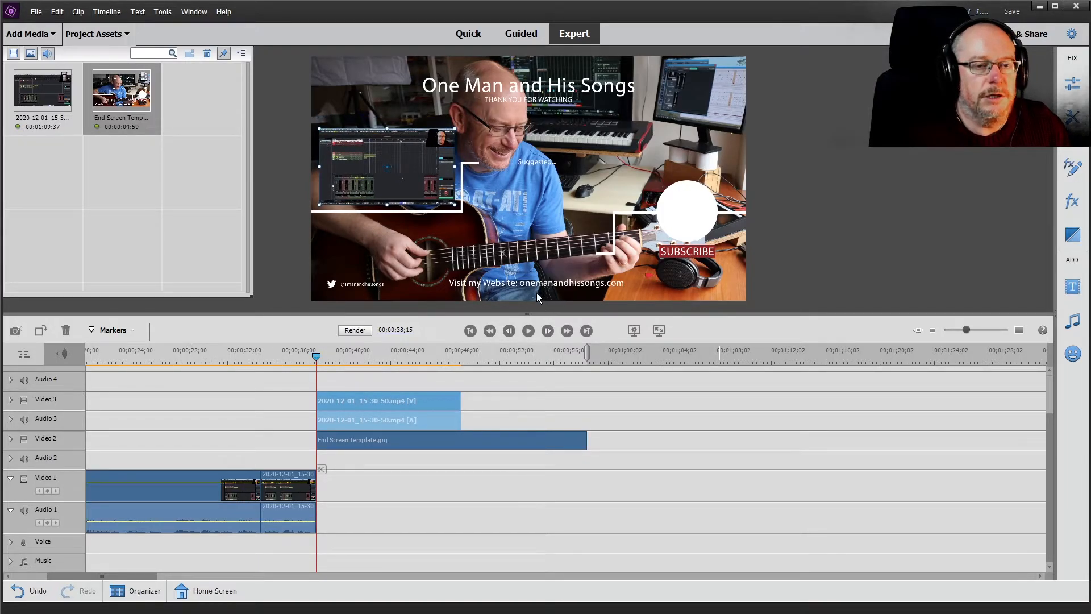
Save the video project
{"action": "left_click", "coordinate": [36, 11]}
{"action": "left_click", "coordinate": [54, 66]}
{"action": "key", "text": "Return"}
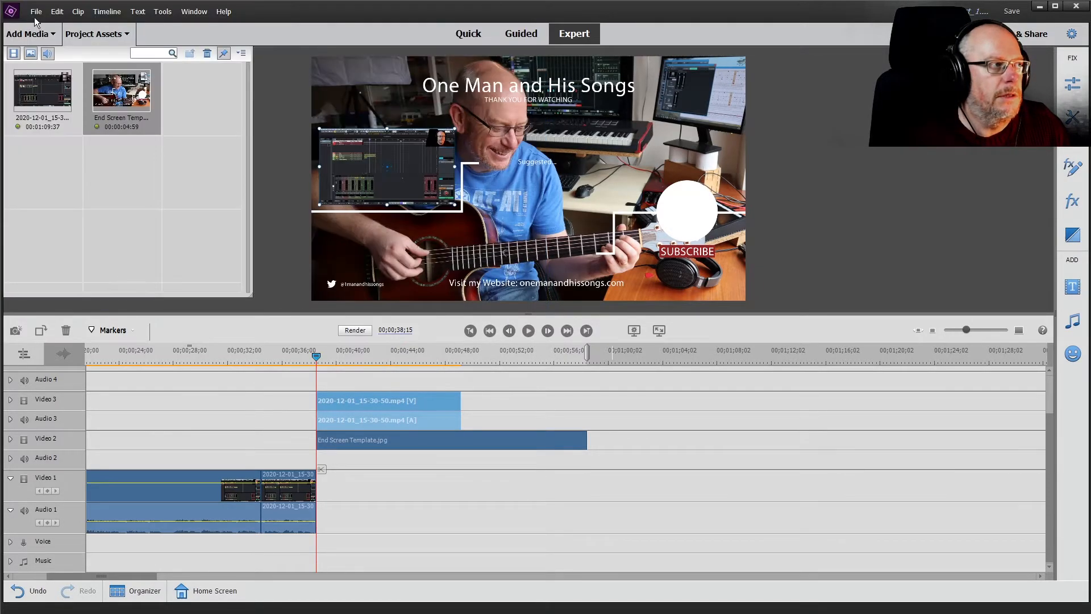
Set up a device export with the custom YouTube settings preset at 1920 x 1080 in H.264
{"action": "left_click", "coordinate": [35, 11]}
{"action": "left_click", "coordinate": [114, 121]}
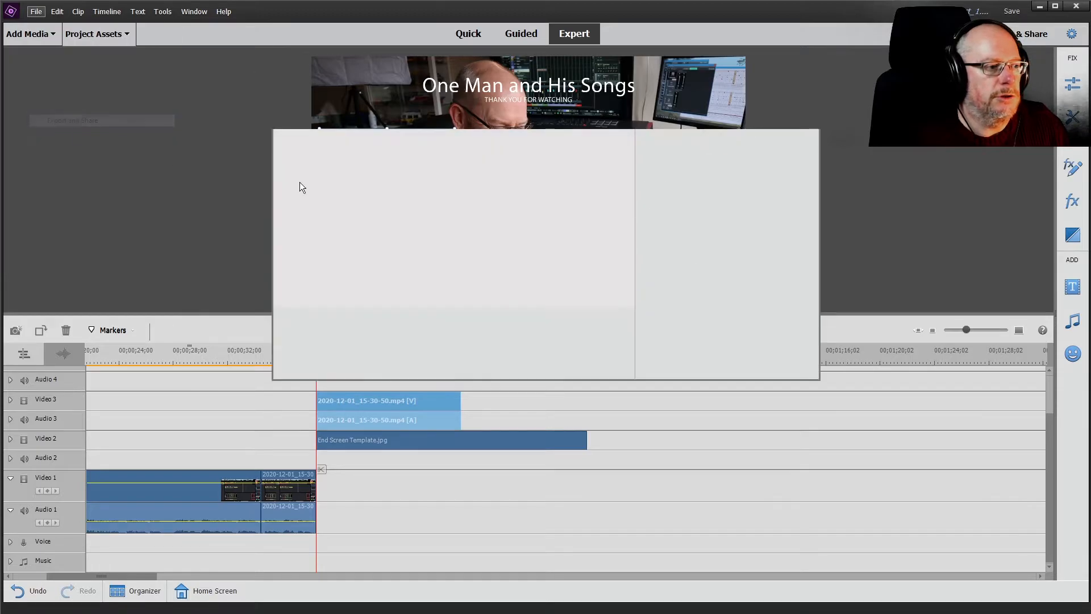
{"action": "left_click", "coordinate": [395, 179]}
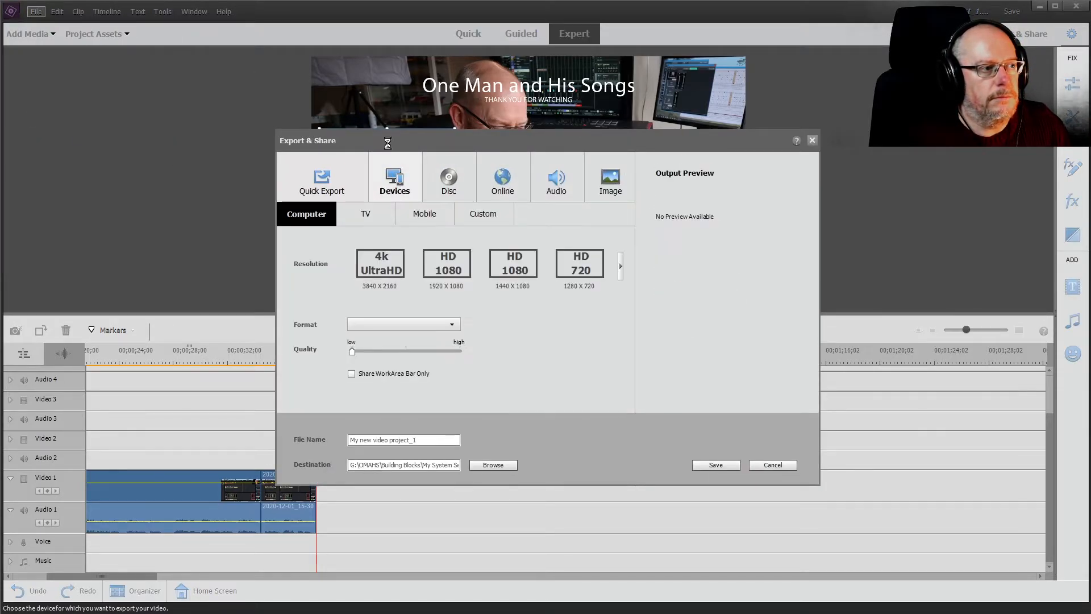
{"action": "left_click", "coordinate": [491, 219]}
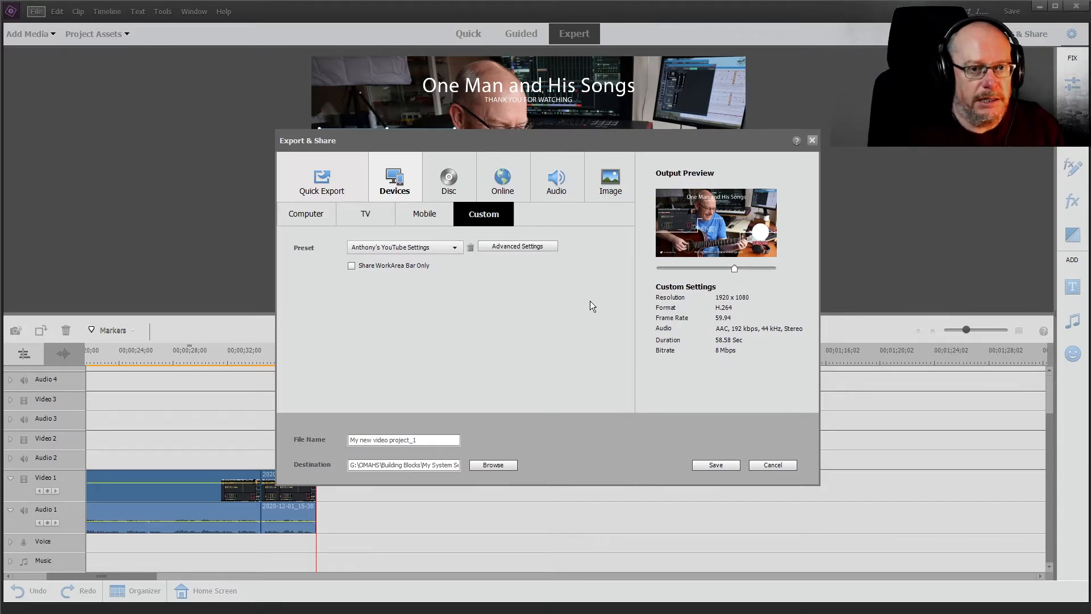
Set the export destination to the Demo folder inside OMAHS on the Movies (G:) drive
{"action": "left_click", "coordinate": [502, 462]}
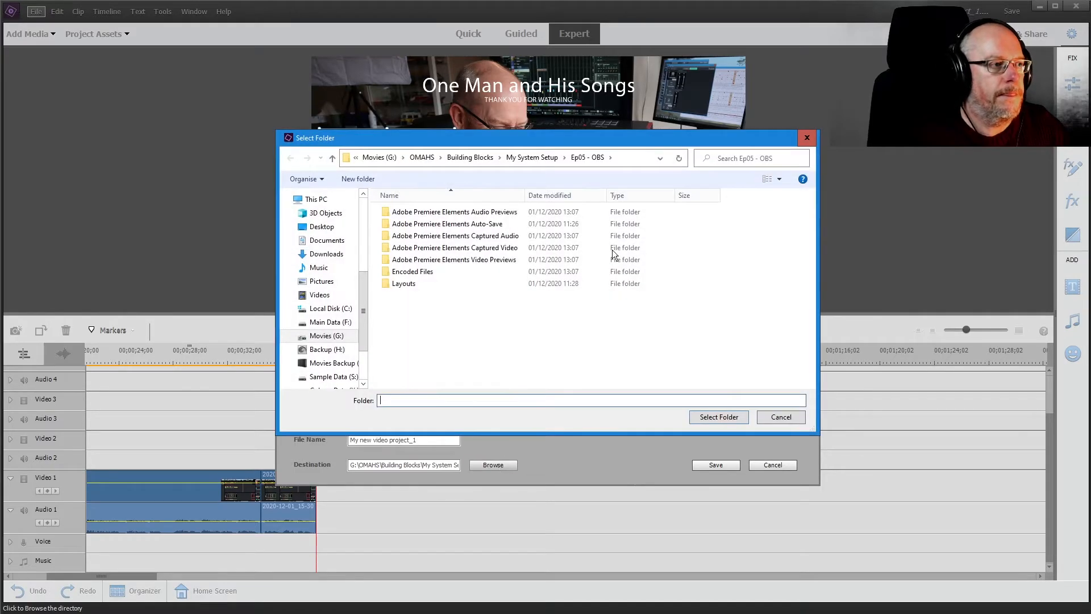
{"action": "left_click", "coordinate": [421, 157]}
{"action": "double_click", "coordinate": [397, 247]}
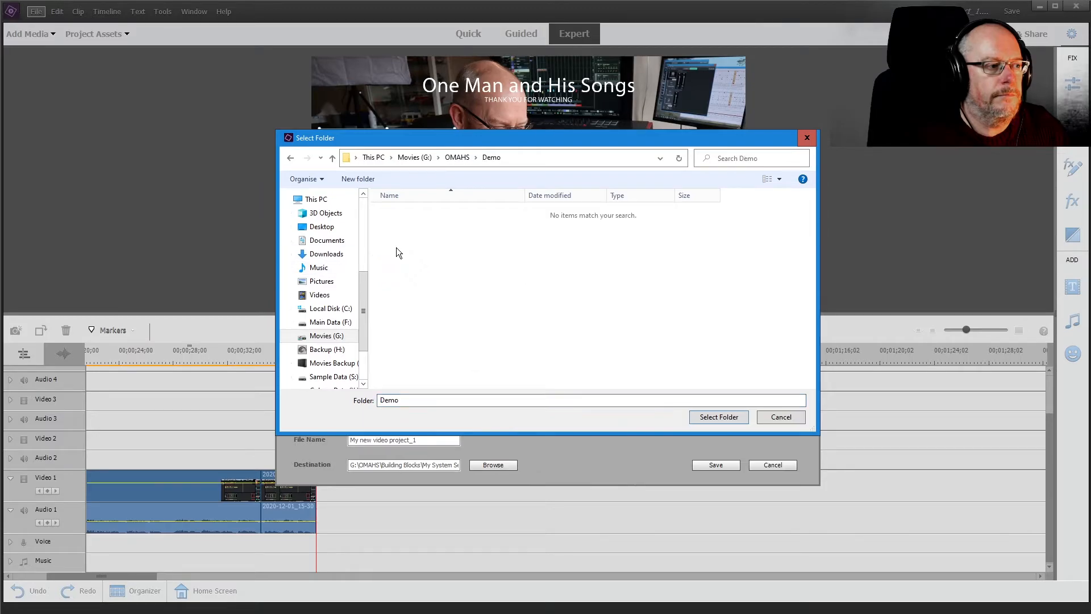
{"action": "left_click", "coordinate": [716, 417]}
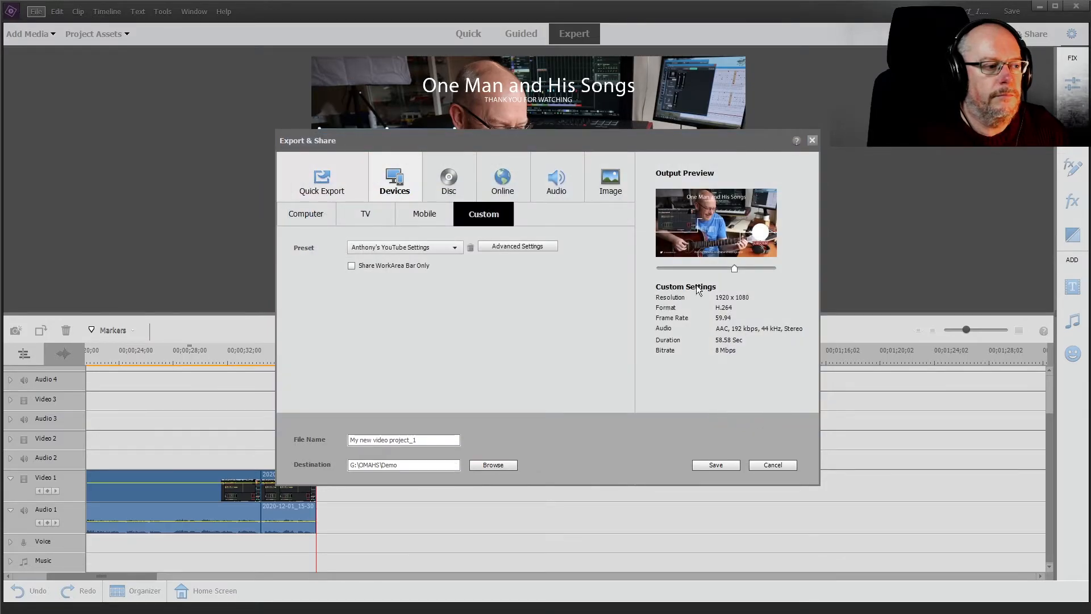
Export the video as My new video project_1, and close the video editor and its home screen
{"action": "left_click", "coordinate": [714, 465]}
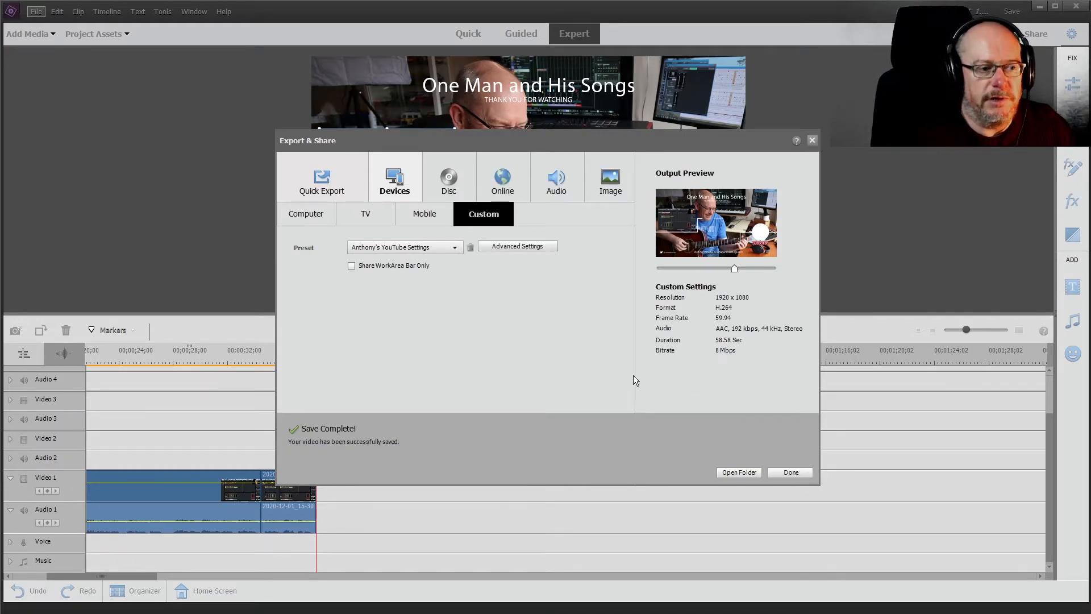
{"action": "left_click", "coordinate": [791, 472]}
{"action": "left_click", "coordinate": [1076, 6]}
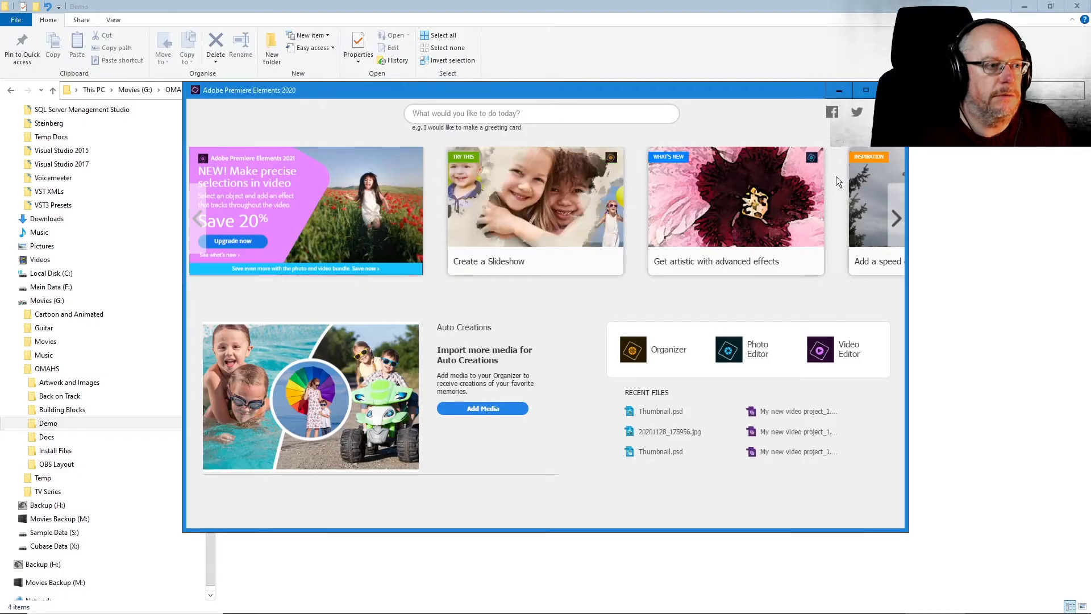
{"action": "left_click", "coordinate": [891, 90]}
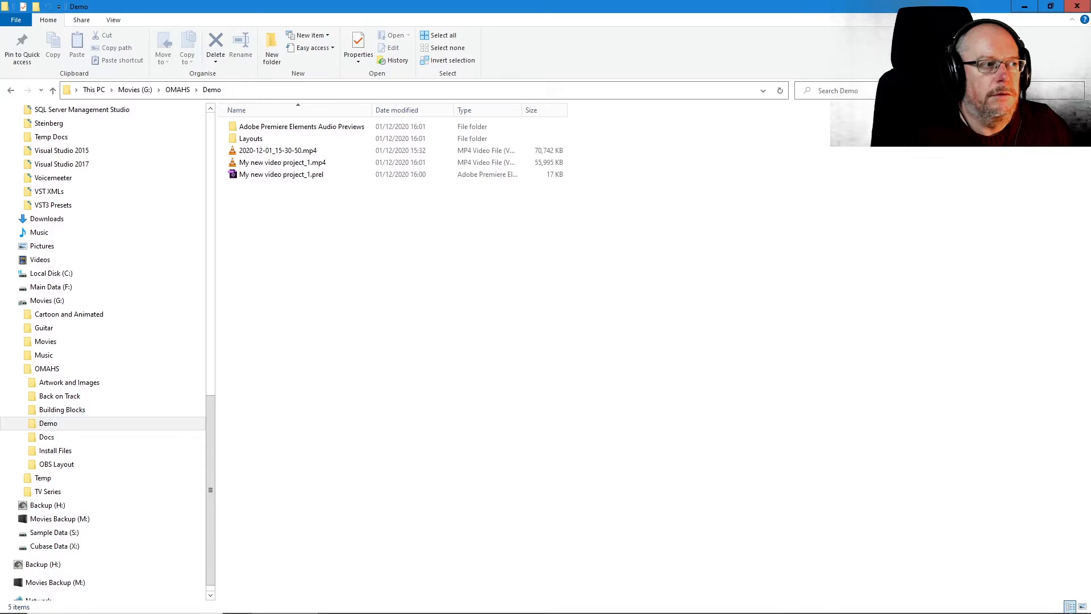
Play My new video project_1.mp4 from the Demo folder in an enlarged VLC window to check the end screen, then close the player
{"action": "double_click", "coordinate": [285, 163]}
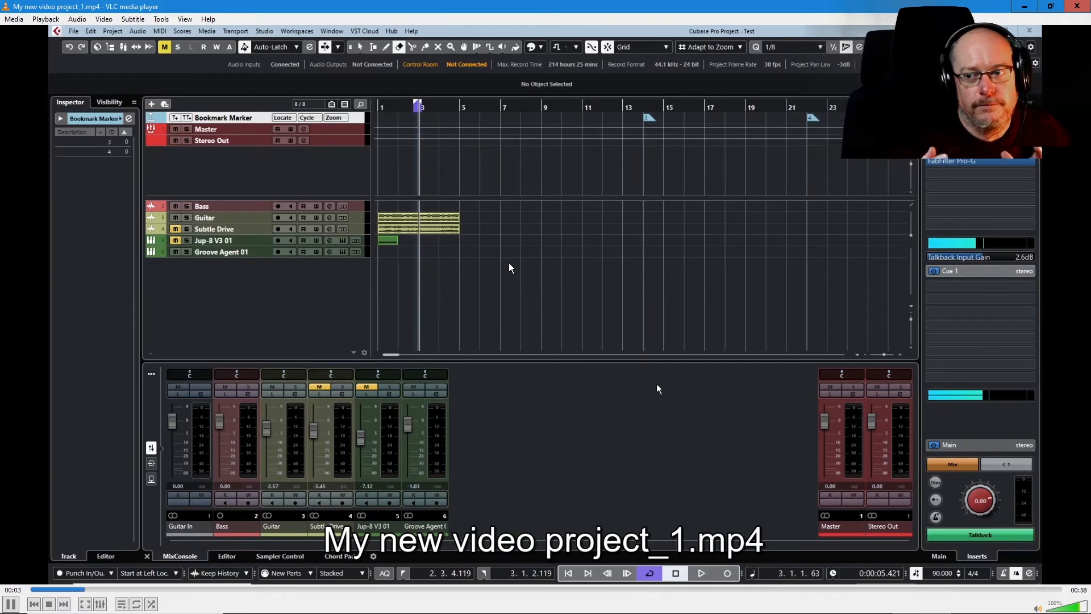
{"action": "left_click", "coordinate": [1050, 7]}
{"action": "left_click_drag", "start_coordinate": [679, 17], "coordinate": [625, 104]}
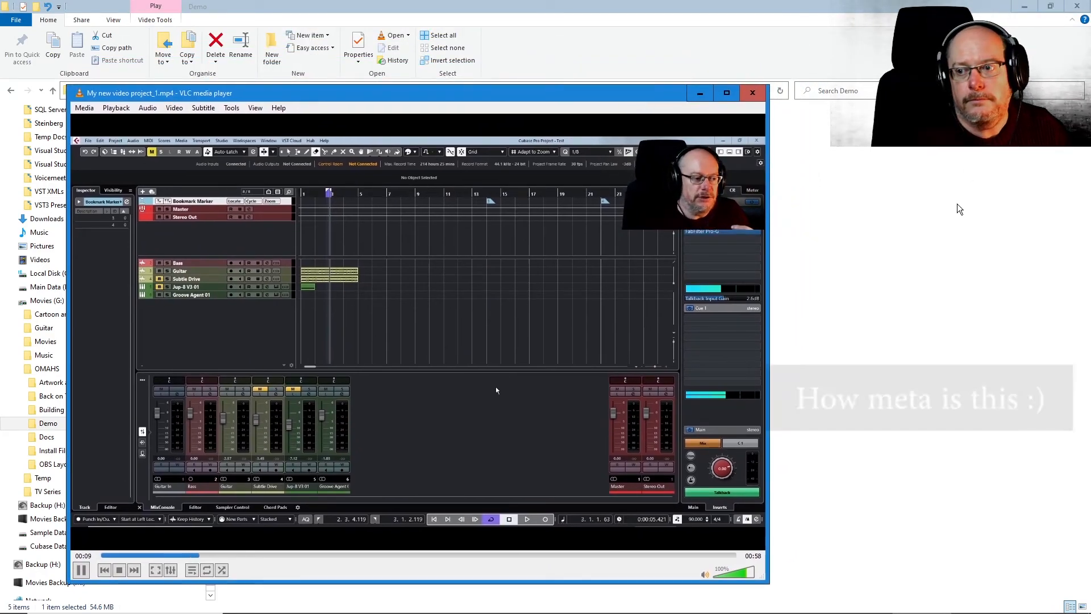
{"action": "left_click_drag", "start_coordinate": [540, 99], "coordinate": [516, 39]}
{"action": "left_click_drag", "start_coordinate": [738, 516], "coordinate": [819, 565]}
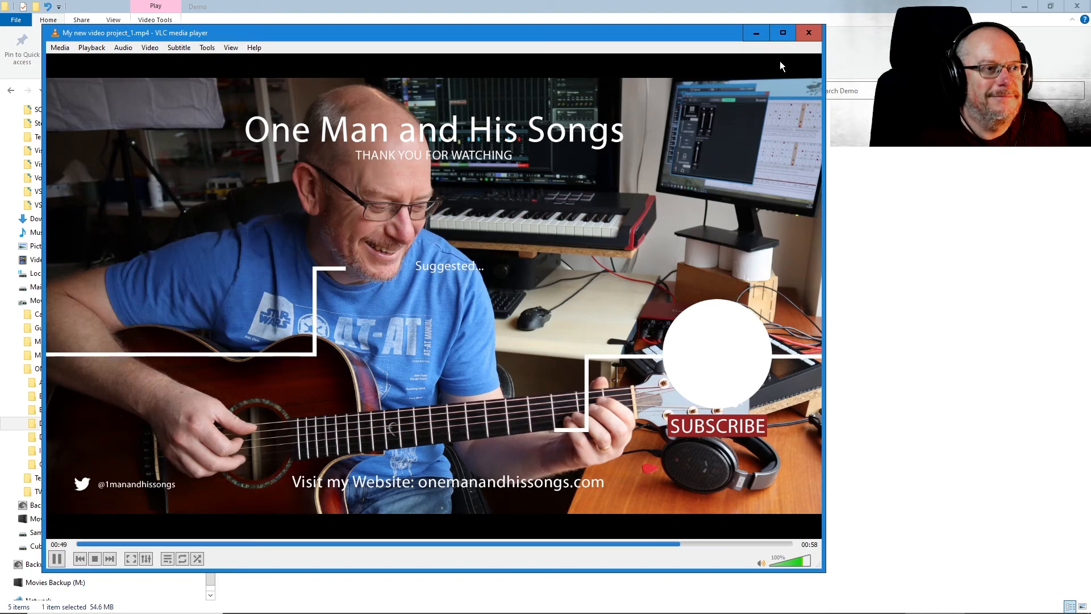
{"action": "left_click", "coordinate": [808, 32]}
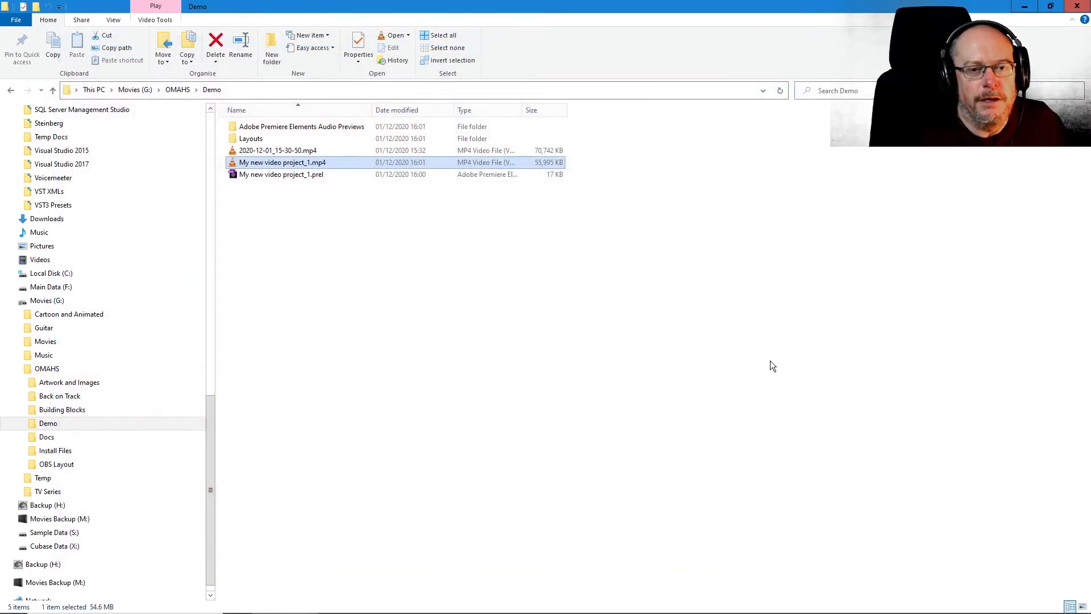